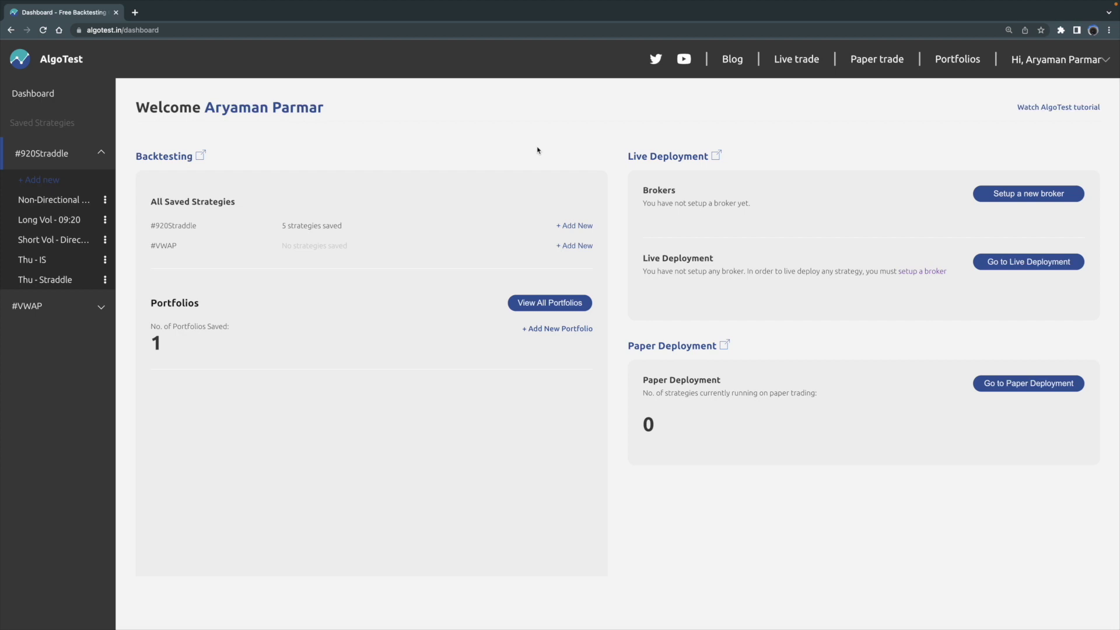
# Go to My Profile from the 'Hi, AP' account menu.
pyautogui.press('XF86MonBrightnessUp')
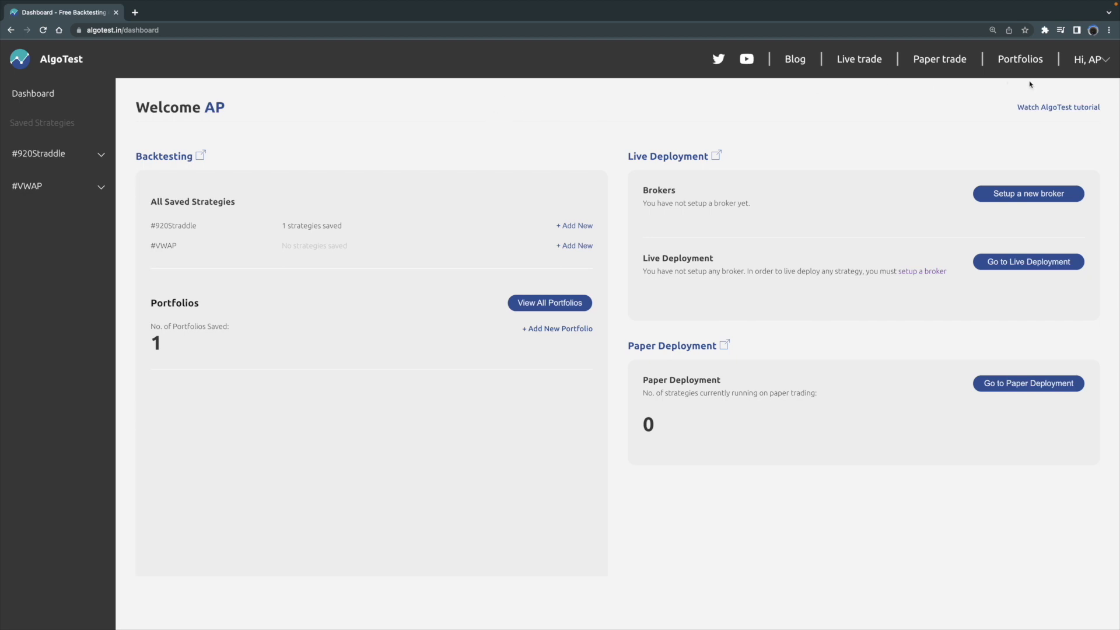
pyautogui.click(1105, 61)
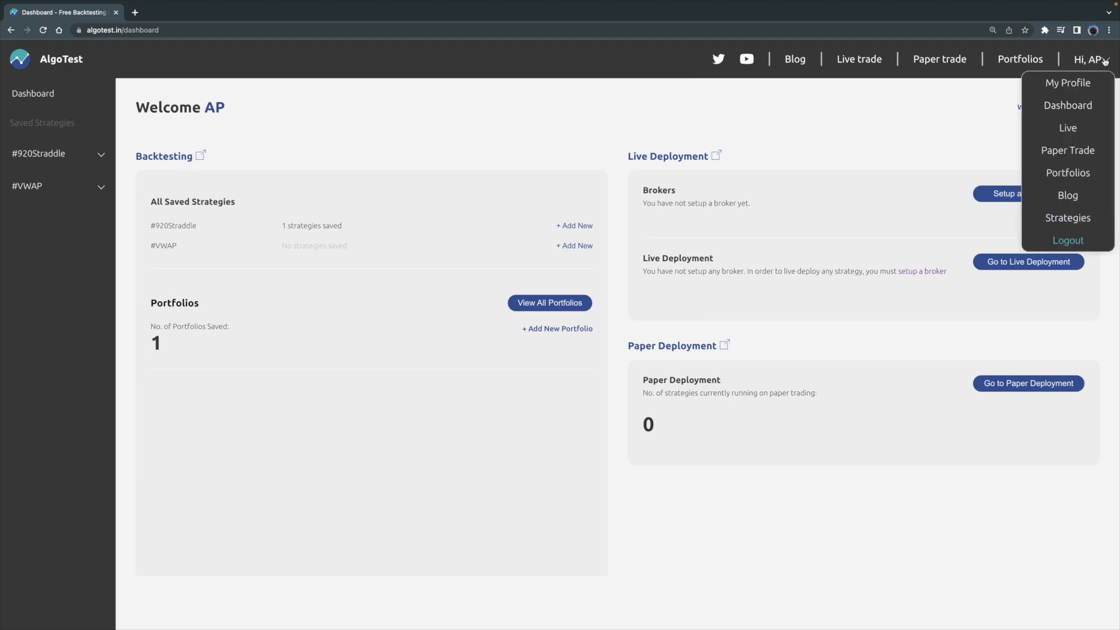
pyautogui.click(1071, 84)
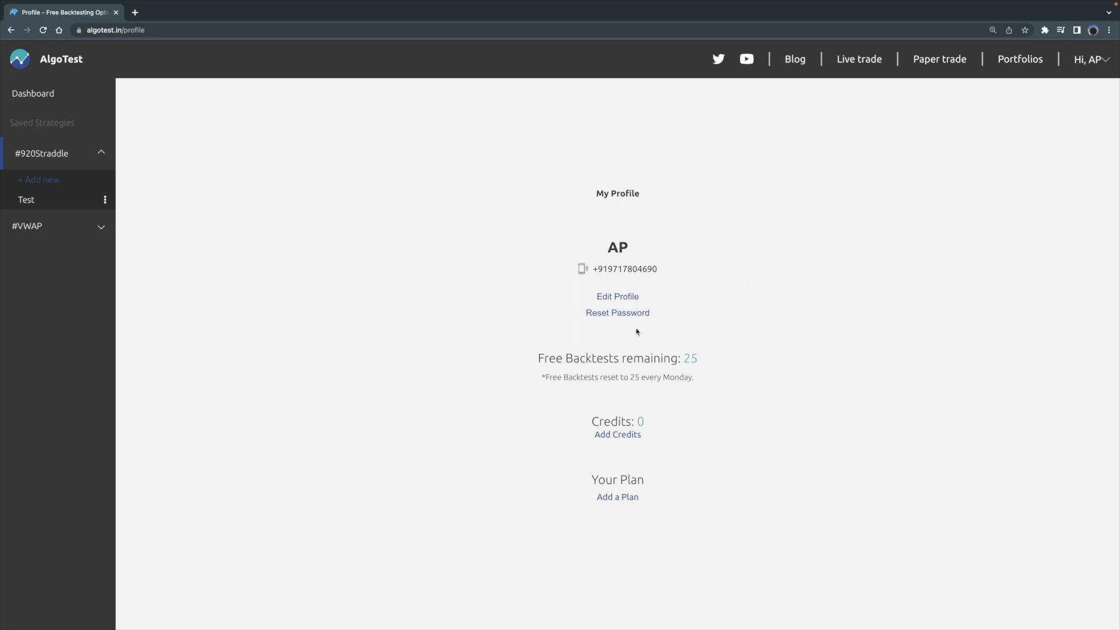
# Highlight the Free Backtests remaining line, then follow the Add Credits link.
pyautogui.moveTo(535, 358); pyautogui.dragTo(683, 358)
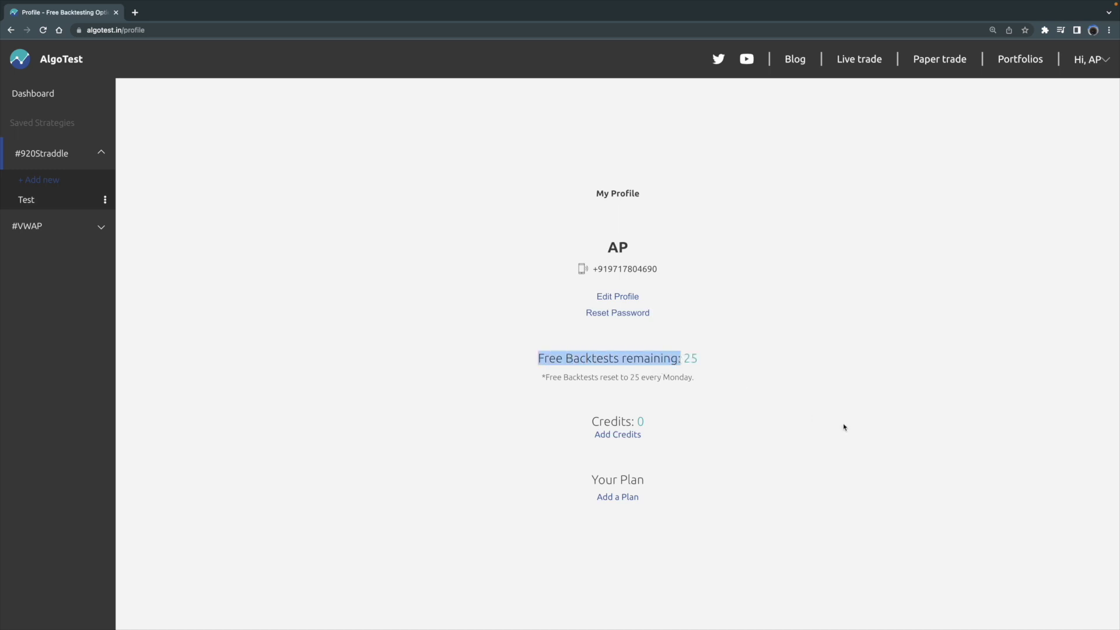
pyautogui.click(758, 388)
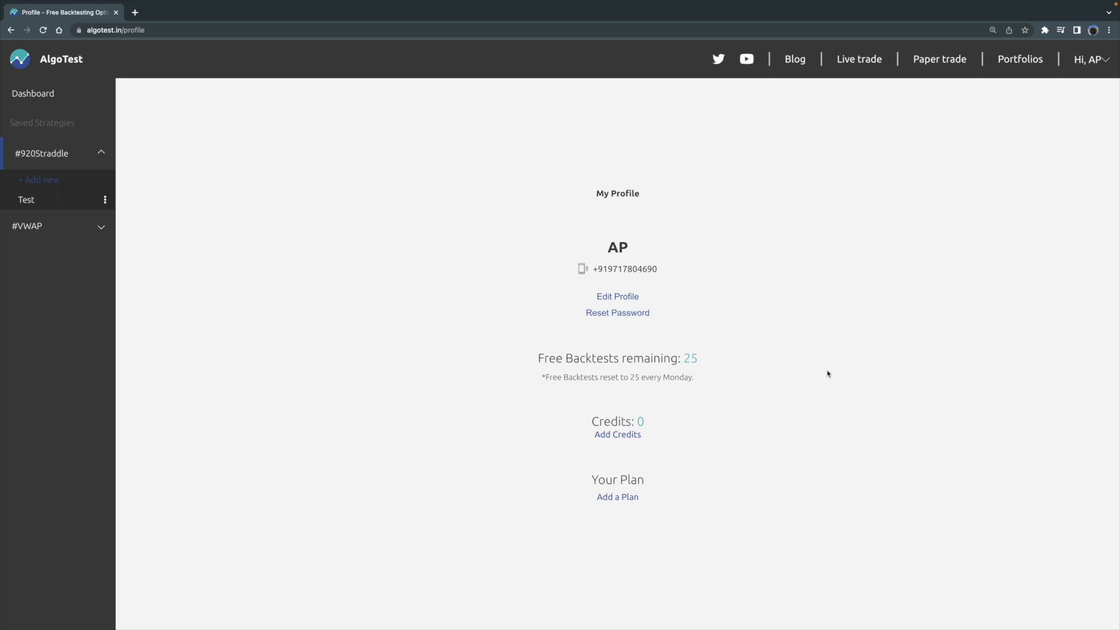
pyautogui.scroll(-1, 778, 366)
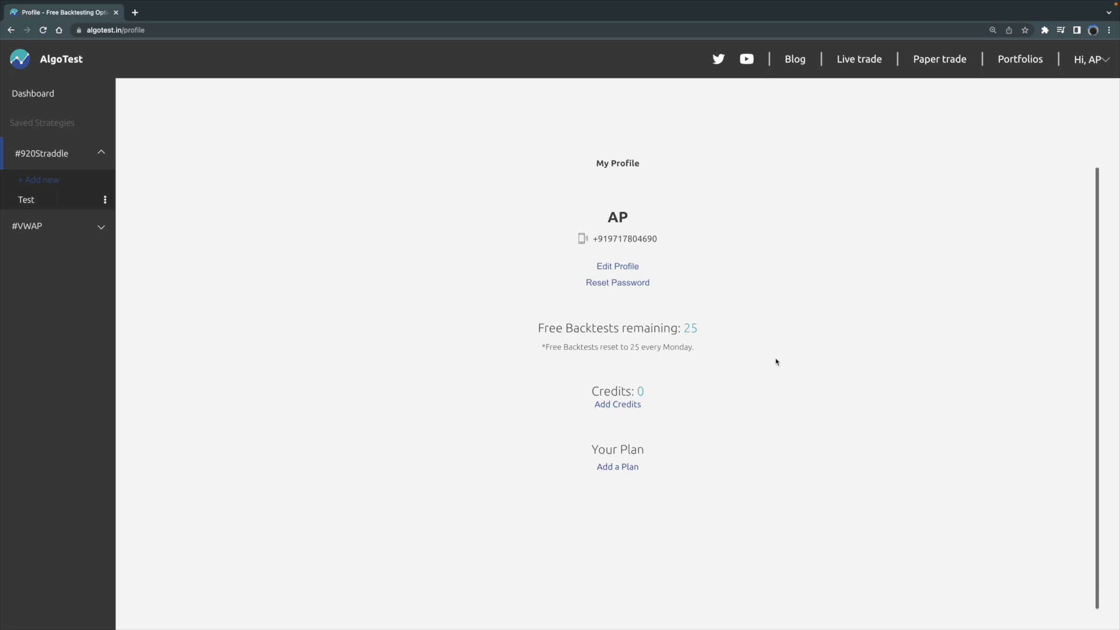
pyautogui.click(615, 405)
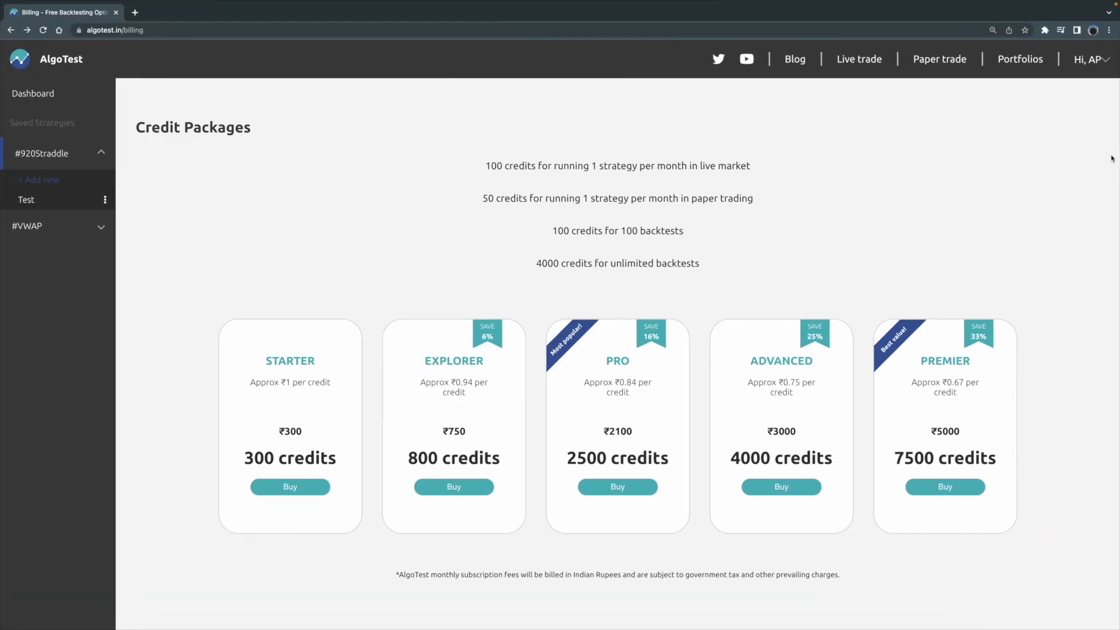
# Open the account menu again from the header.
pyautogui.click(1102, 61)
pyautogui.click(1068, 92)
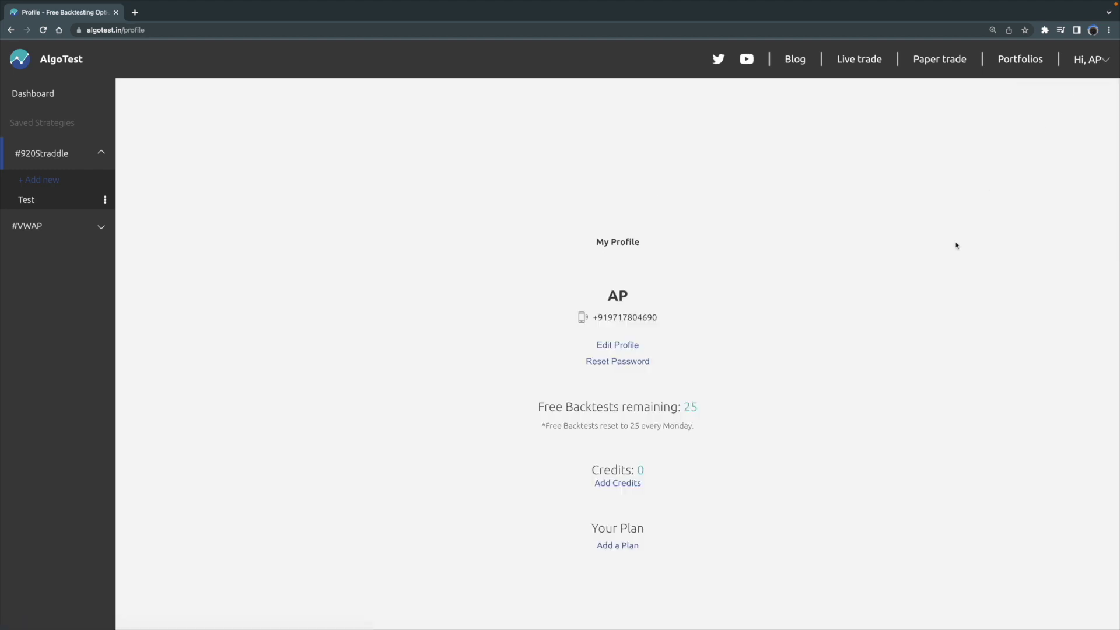
pyautogui.scroll(-1, 671, 205)
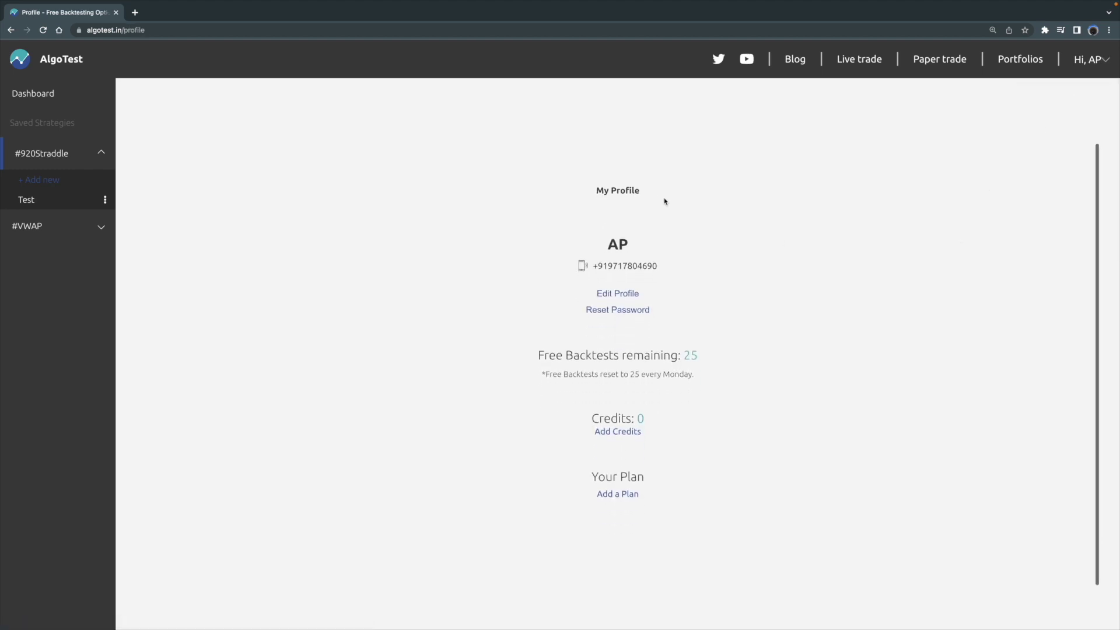
# In Add a Plan, set Live Execution 3, Paper Execution 2 and Backtesting 3 for 700 credits.
pyautogui.click(625, 496)
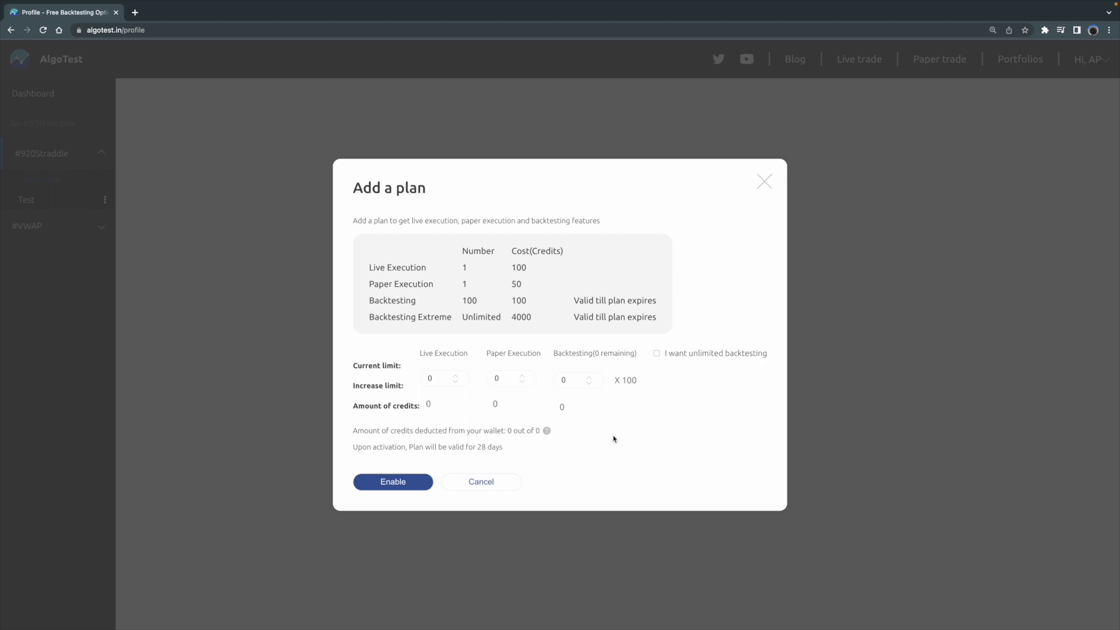
pyautogui.click(455, 376)
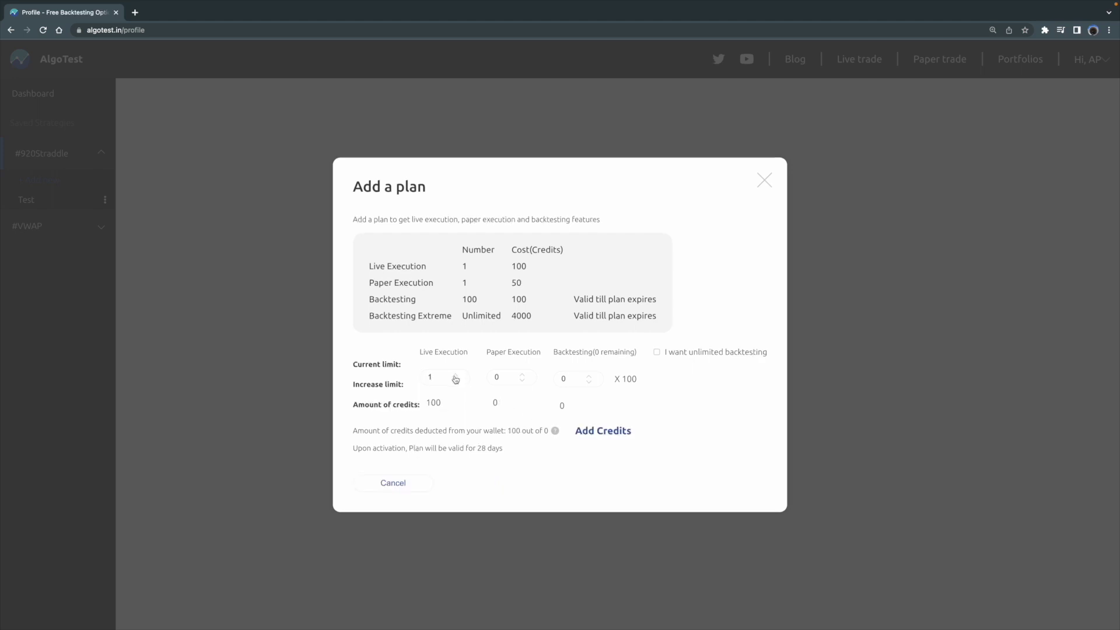
pyautogui.click(455, 377)
pyautogui.click(456, 377)
pyautogui.click(522, 375)
pyautogui.click(523, 375)
pyautogui.click(718, 449)
pyautogui.click(589, 377)
pyautogui.click(589, 377)
pyautogui.click(590, 377)
pyautogui.doubleClick(437, 404)
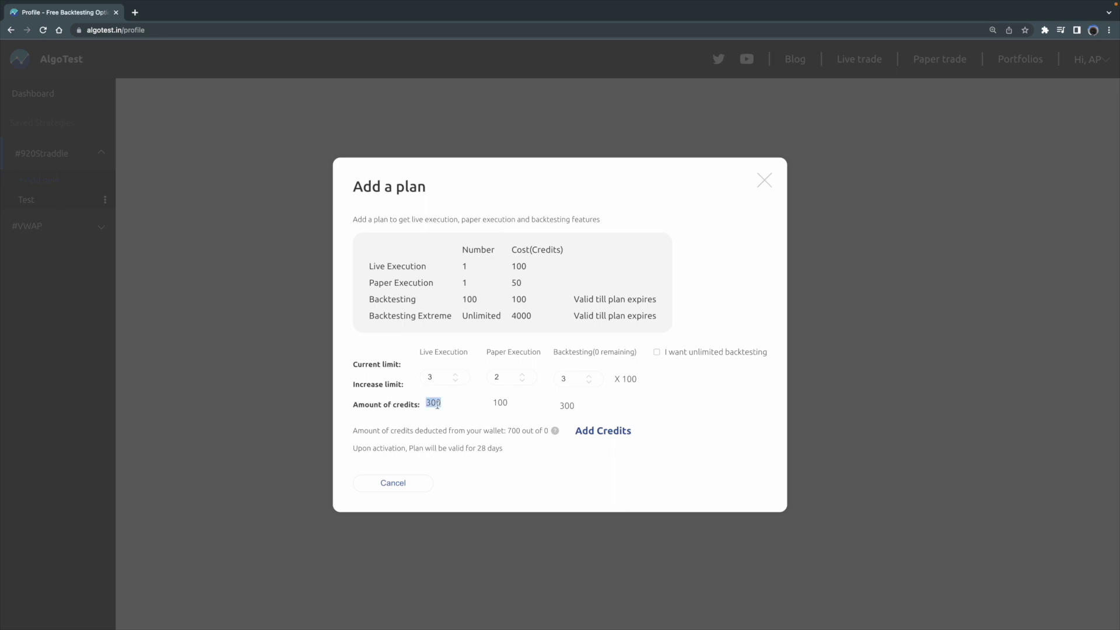
pyautogui.doubleClick(502, 402)
pyautogui.doubleClick(567, 406)
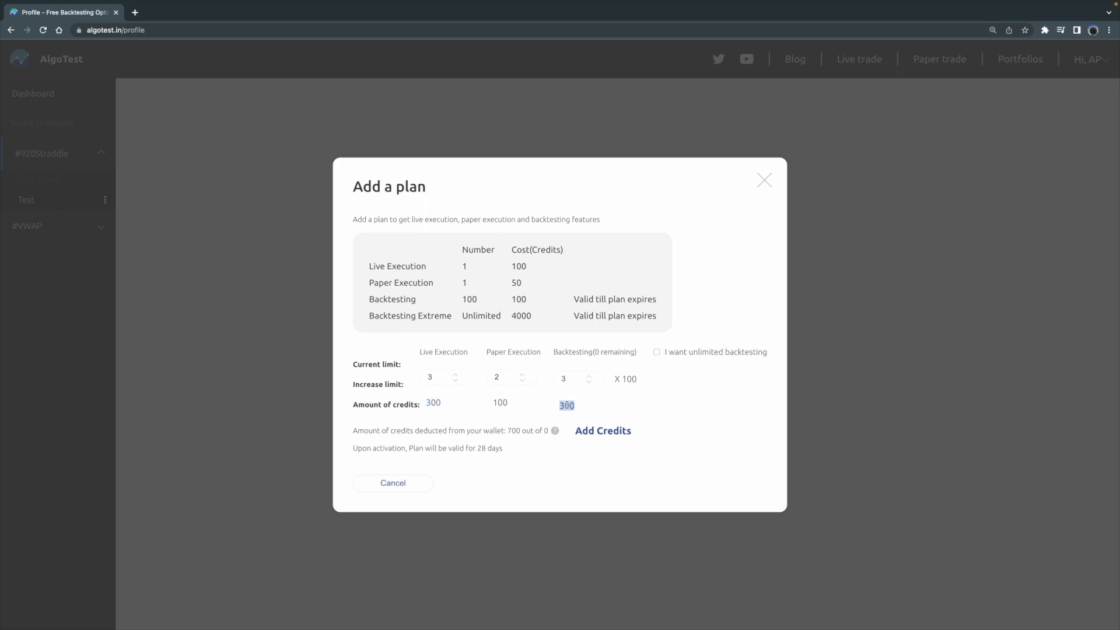
pyautogui.click(727, 406)
pyautogui.doubleClick(512, 430)
pyautogui.click(558, 460)
# Set Backtesting to 0 and tick 'I want unlimited backtesting' for 4400 credits.
pyautogui.tripleClick(590, 383)
pyautogui.click(657, 353)
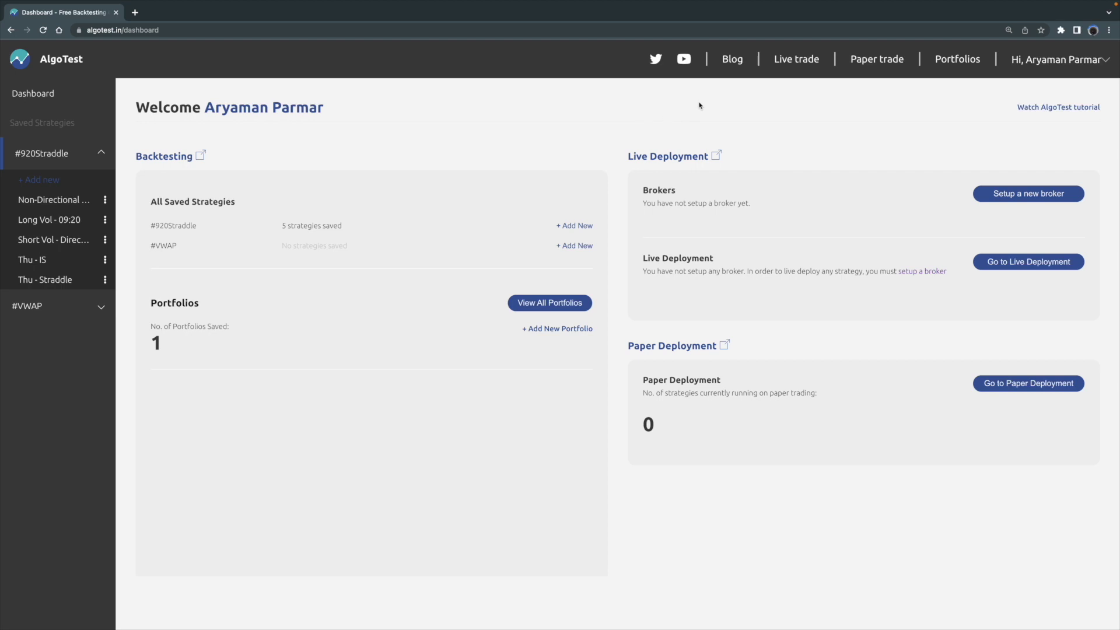
# Open the Blog in a new tab and open the 'FAQs about Pricing' article.
pyautogui.click(730, 66)
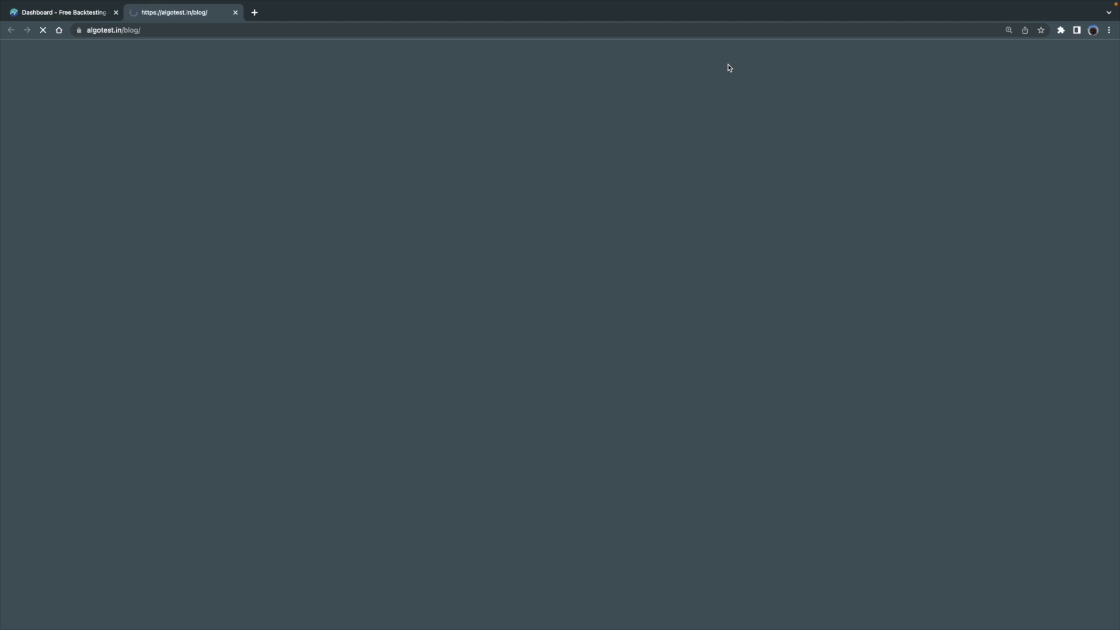
pyautogui.scroll(-7, 724, 200)
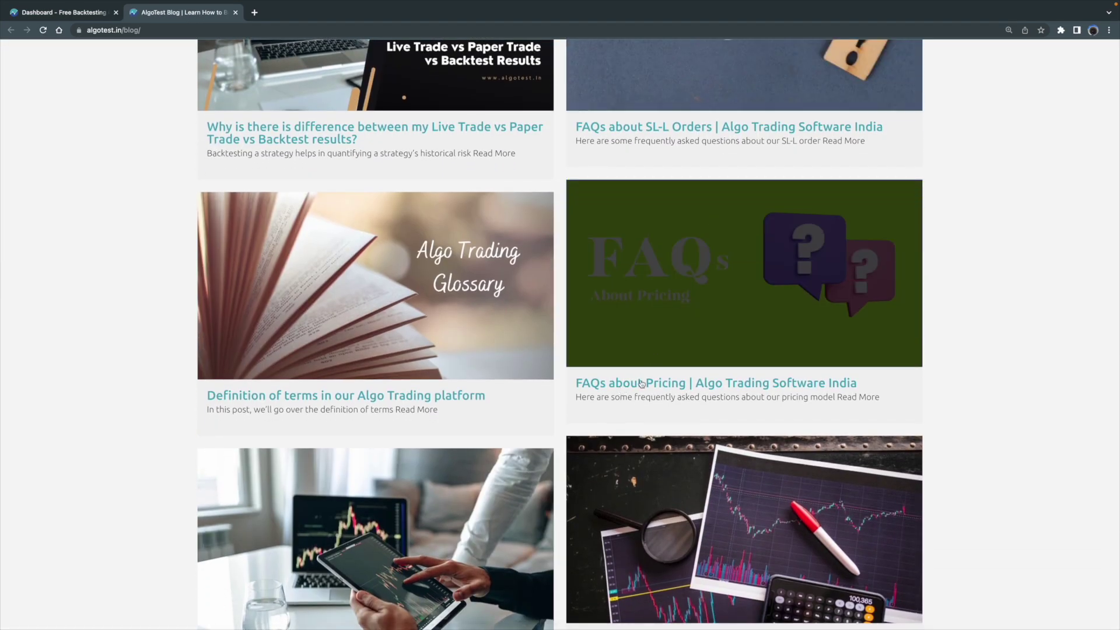
pyautogui.click(666, 380)
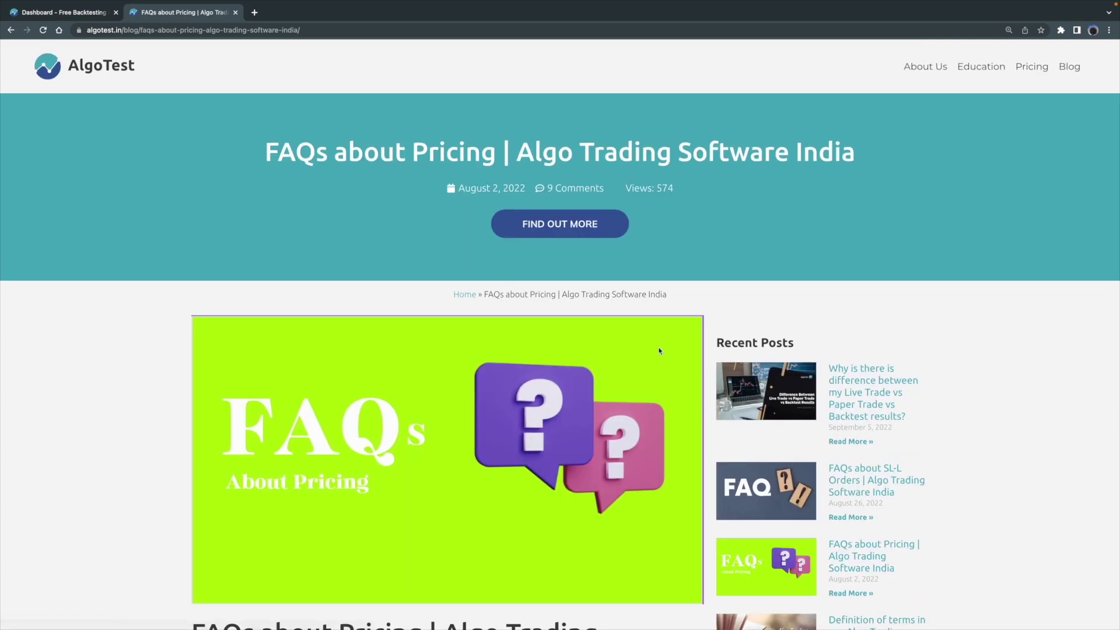
# Scroll the pricing article down to the Overall Pricing section.
pyautogui.scroll(-6, 660, 349)
pyautogui.scroll(-6, 658, 350)
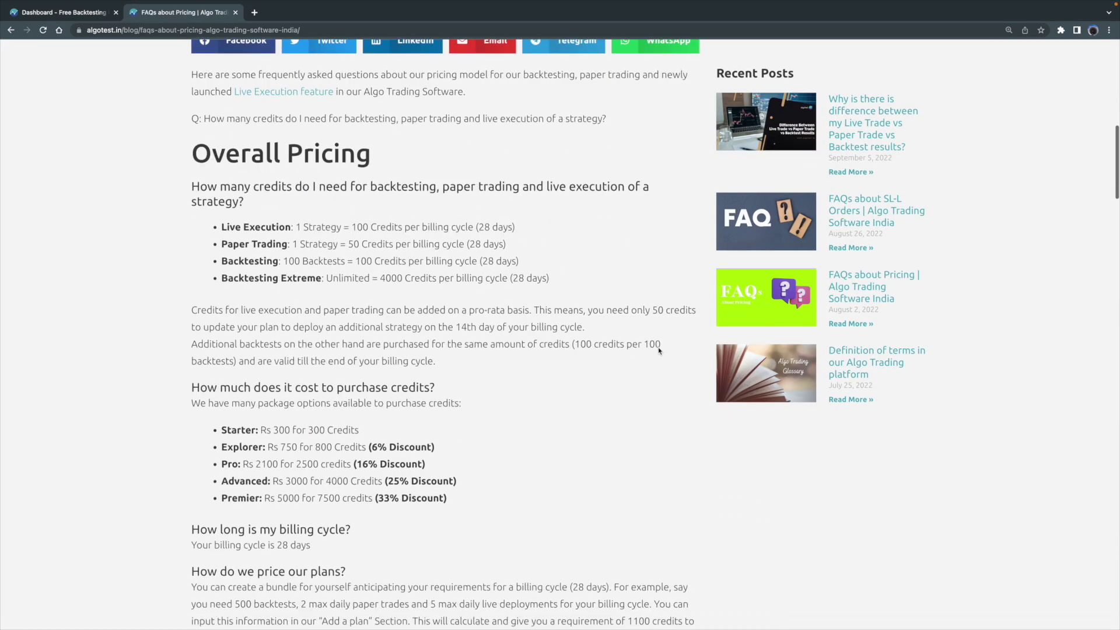